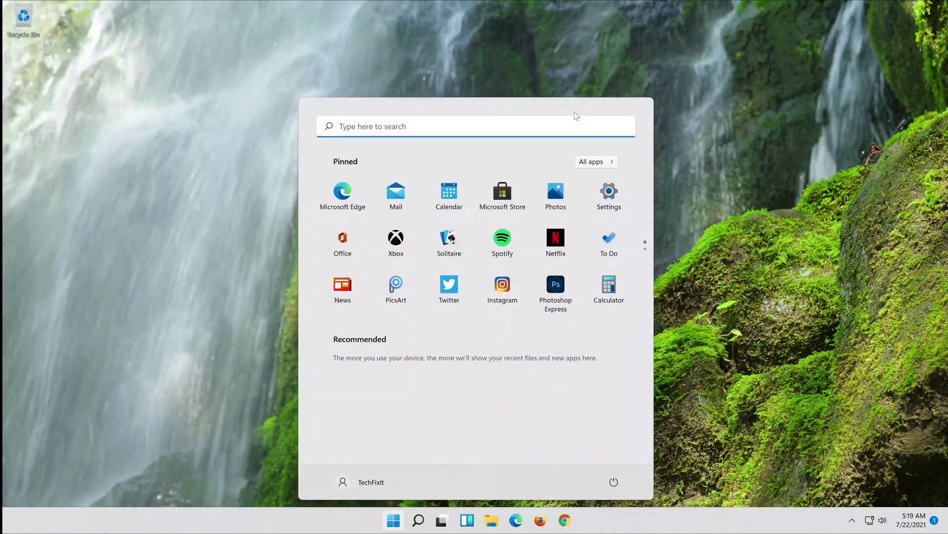
{"action": "type", "text": "cmd"}
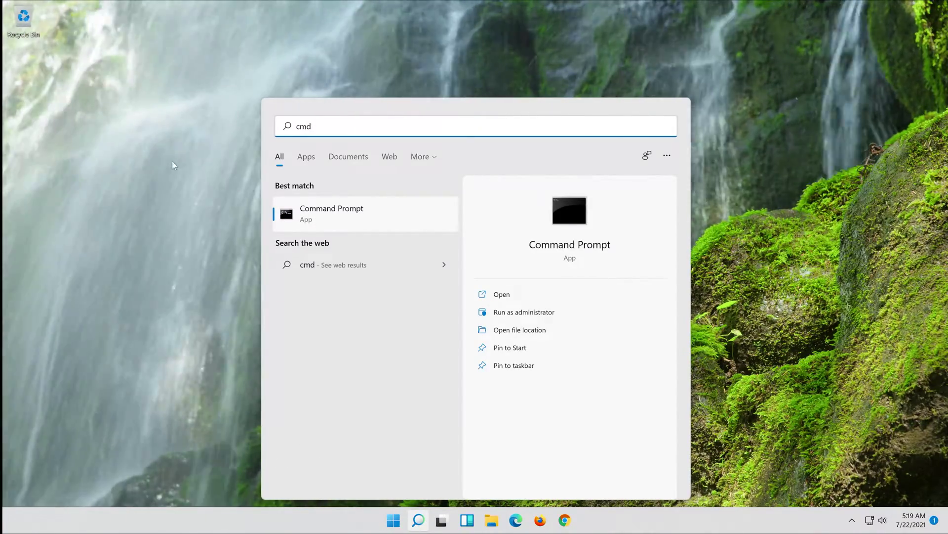
Launch the Command Prompt search result with Run as administrator.
{"action": "right_click", "coordinate": [321, 213]}
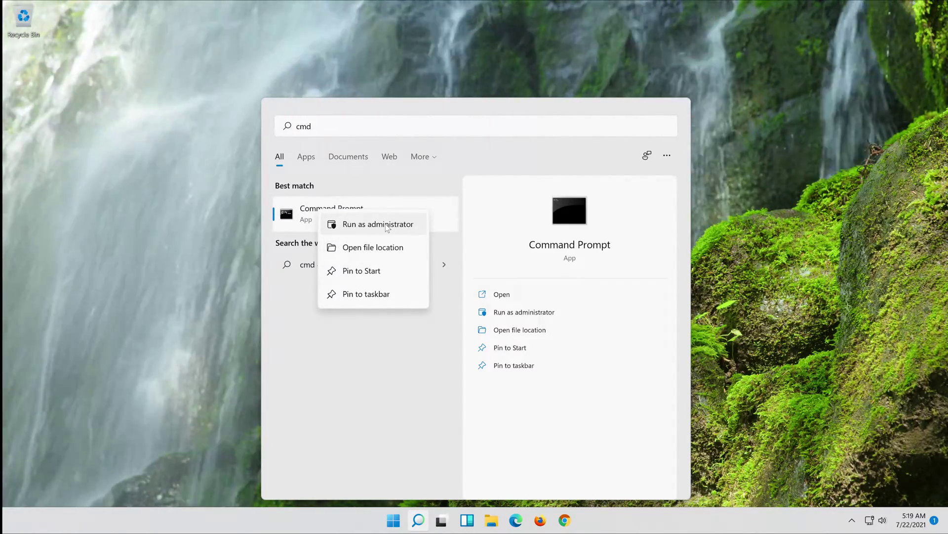
{"action": "left_click", "coordinate": [385, 225]}
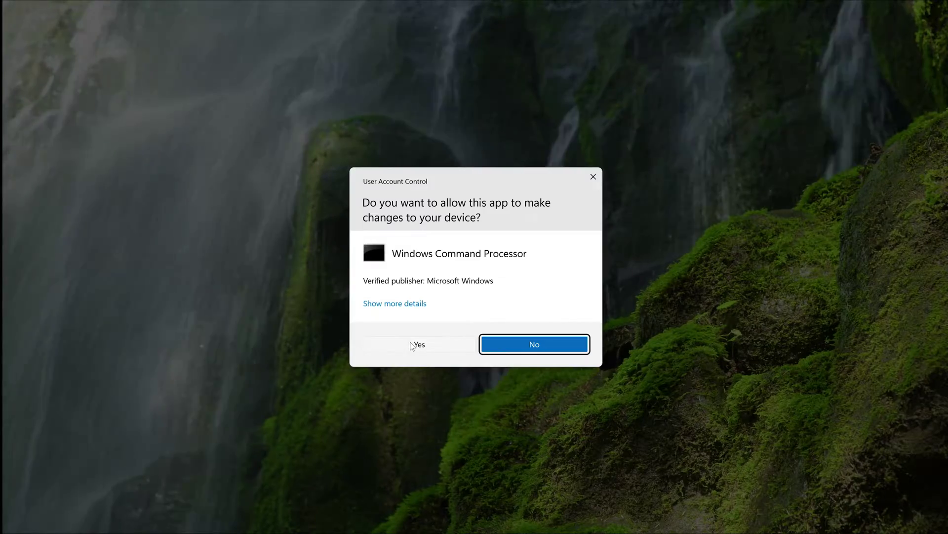
Approve the UAC prompt, centre the elevated window, and run sfc /scannow.
{"action": "left_click", "coordinate": [413, 344]}
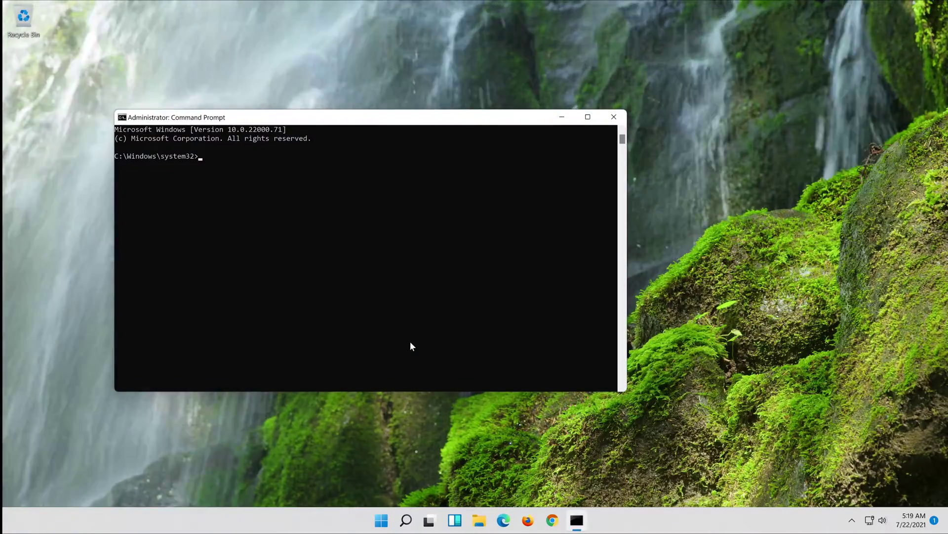
{"action": "left_click_drag", "start_coordinate": [327, 119], "coordinate": [473, 121]}
{"action": "type", "text": "sfc"}
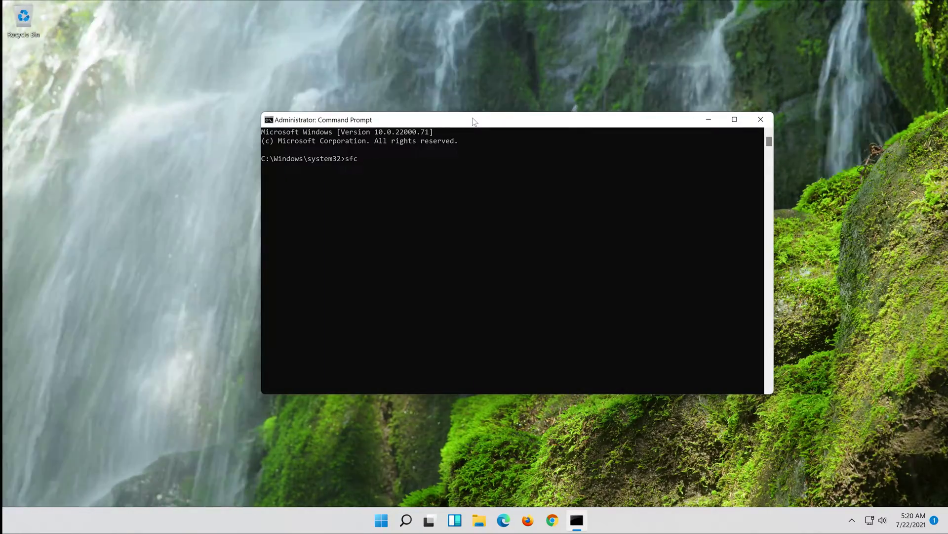
{"action": "type", "text": " /"}
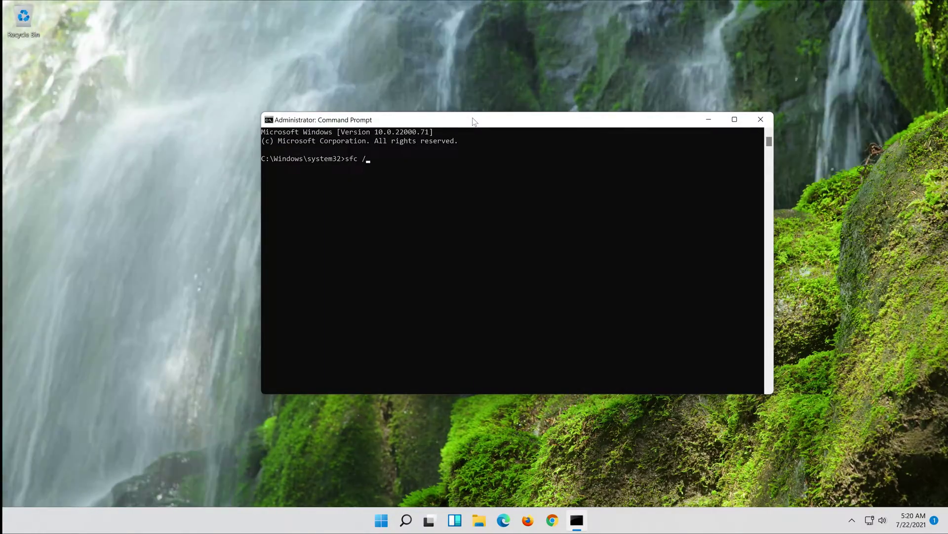
{"action": "type", "text": "sc"}
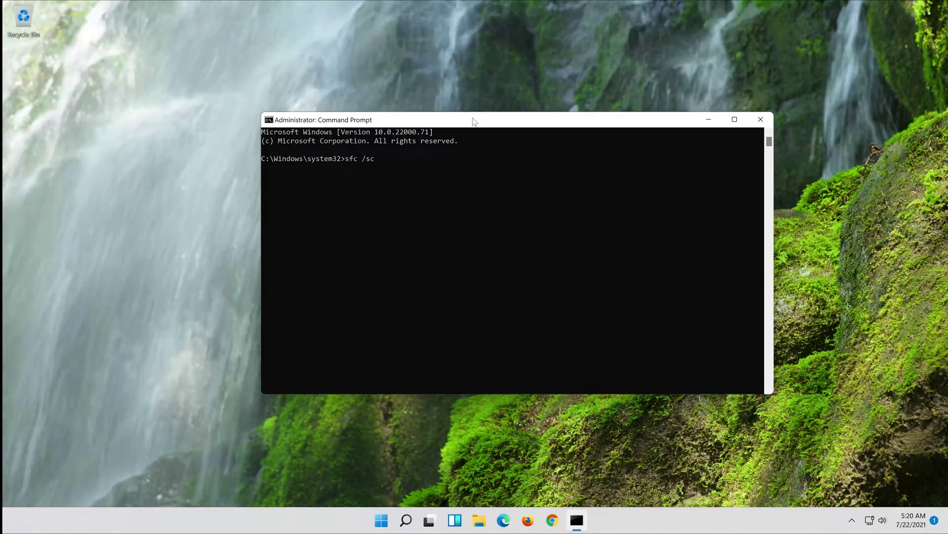
{"action": "type", "text": "anno"}
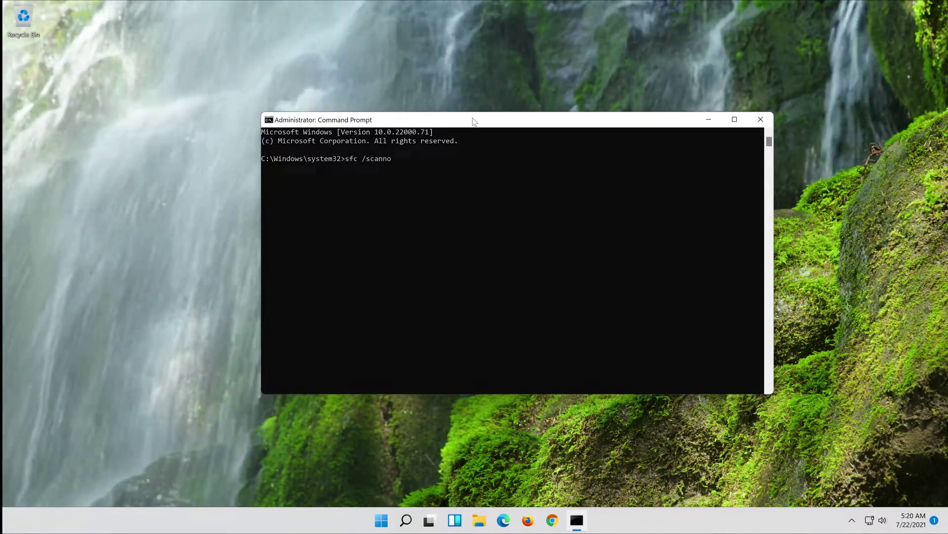
{"action": "type", "text": "w"}
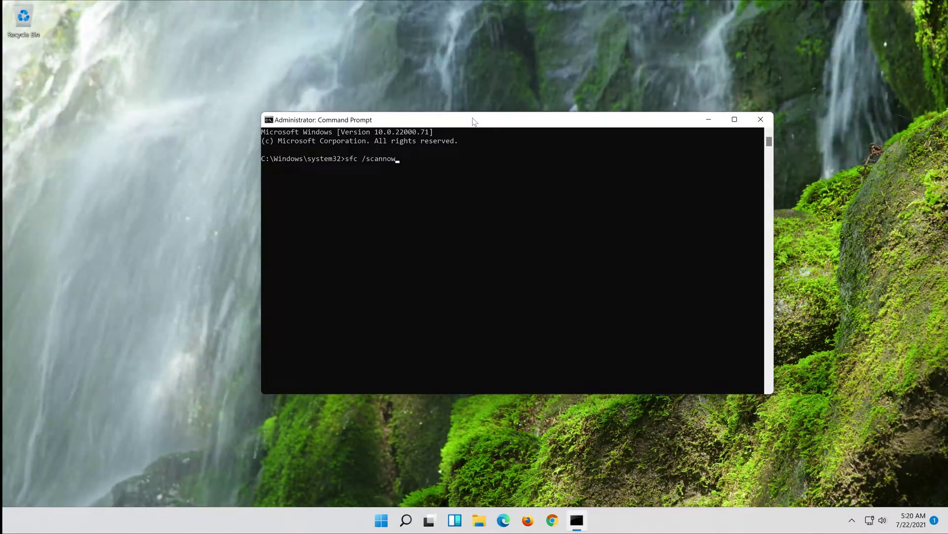
{"action": "key", "text": "Return"}
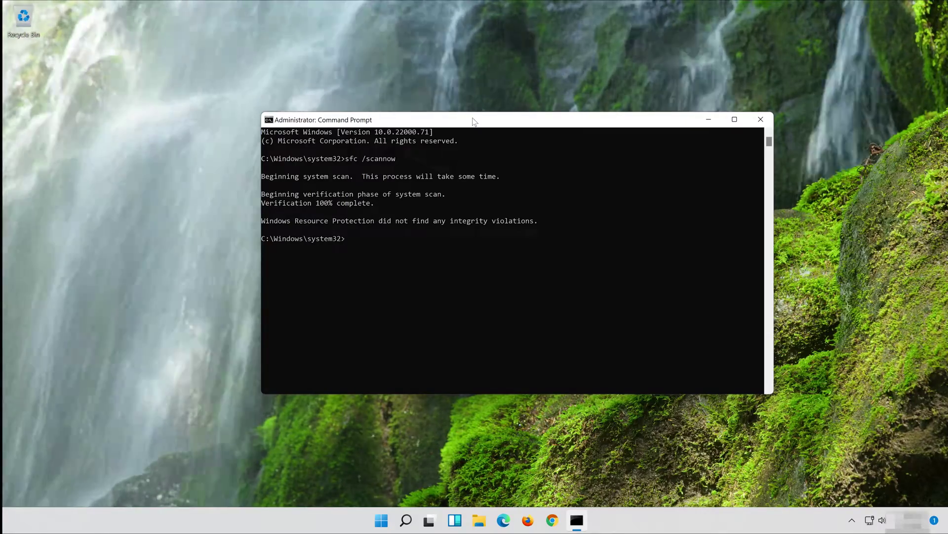
{"action": "type", "text": "exi"}
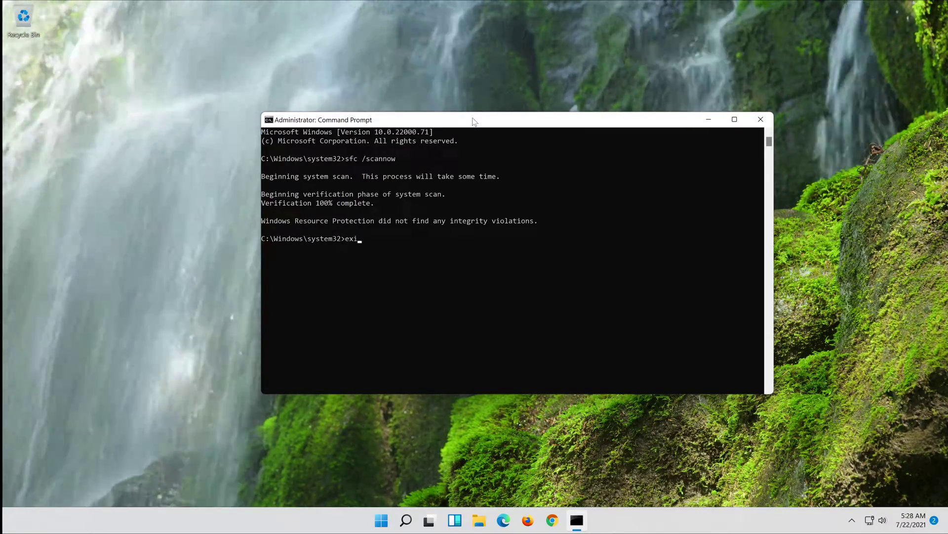
{"action": "type", "text": "t"}
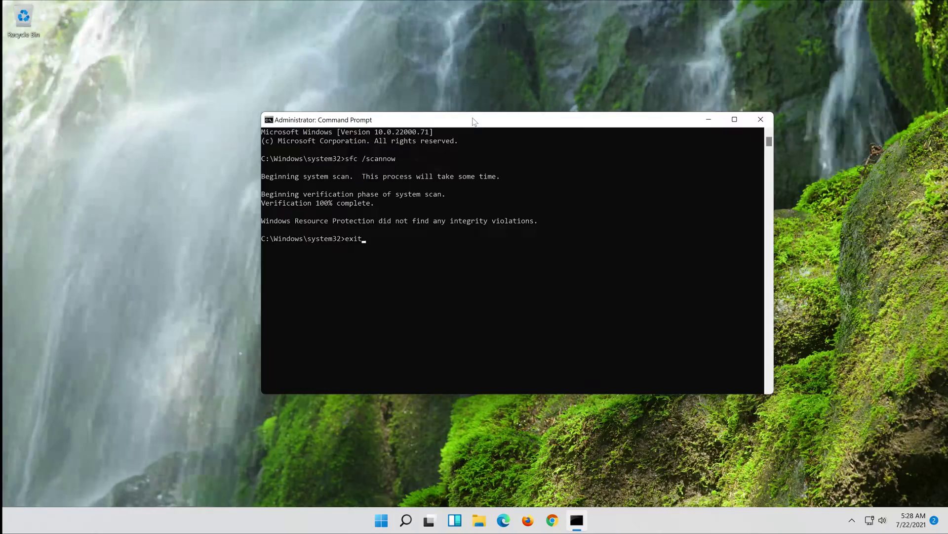